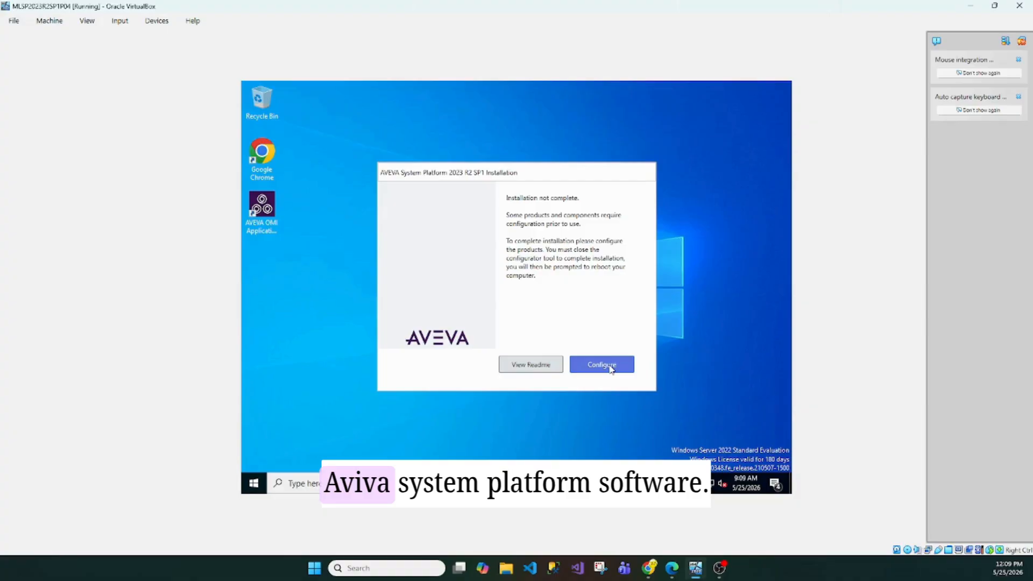
# Start the post-installation configuration and configure the license mode as Perpetual, accepting the restart requirement
pyautogui.click(612, 367)
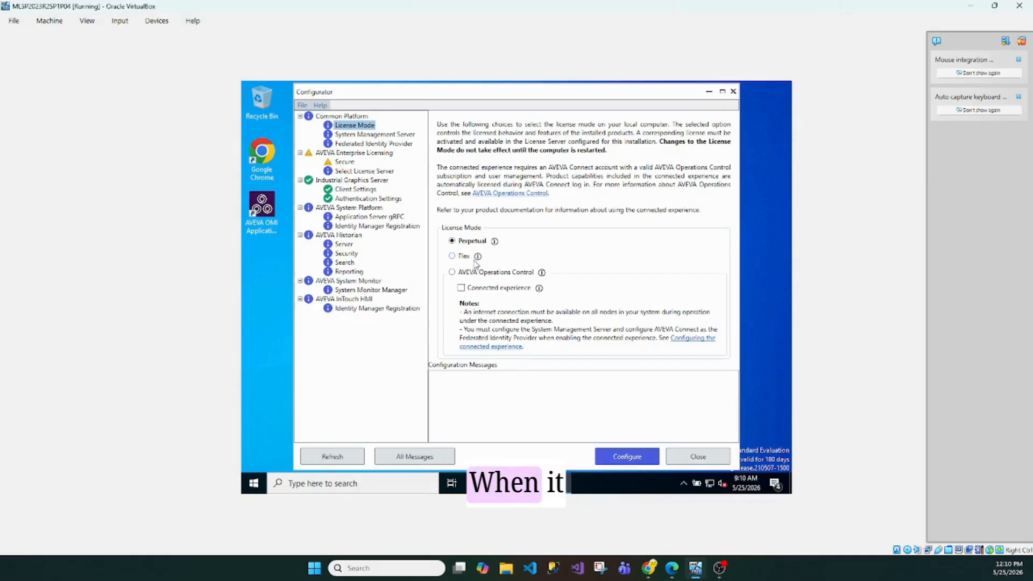
pyautogui.moveTo(477, 258)
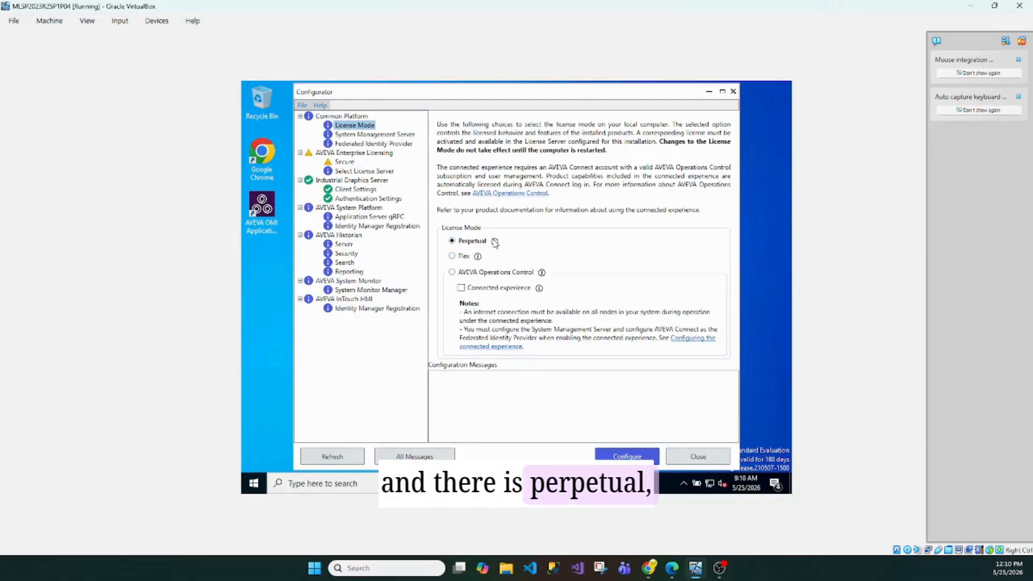
pyautogui.moveTo(495, 242)
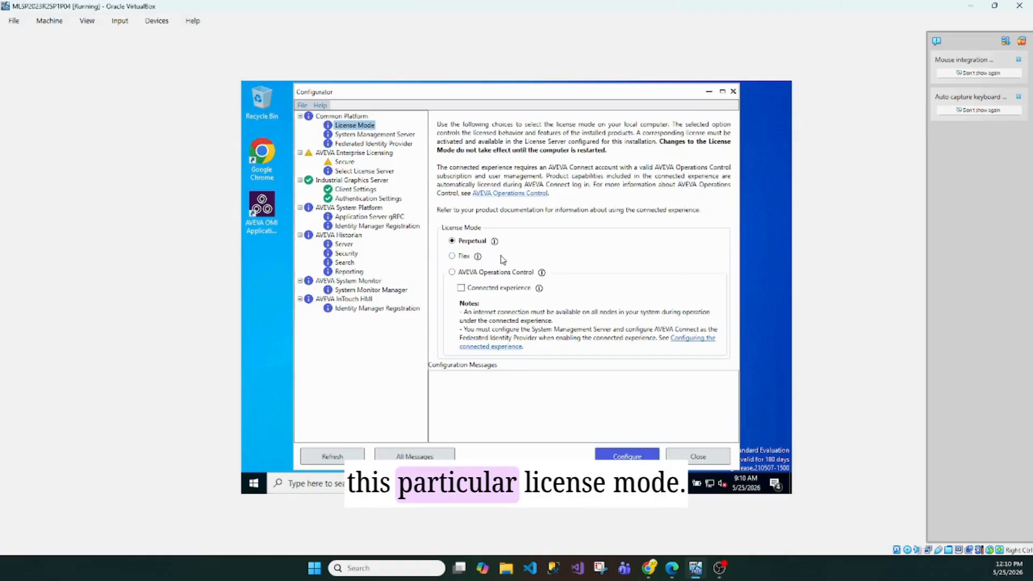
pyautogui.click(638, 459)
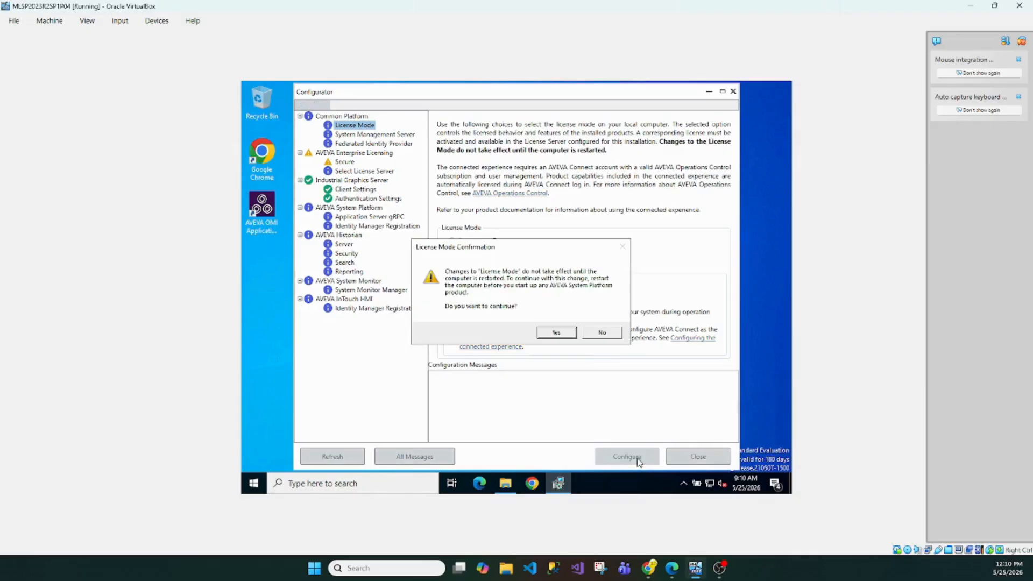
pyautogui.click(558, 333)
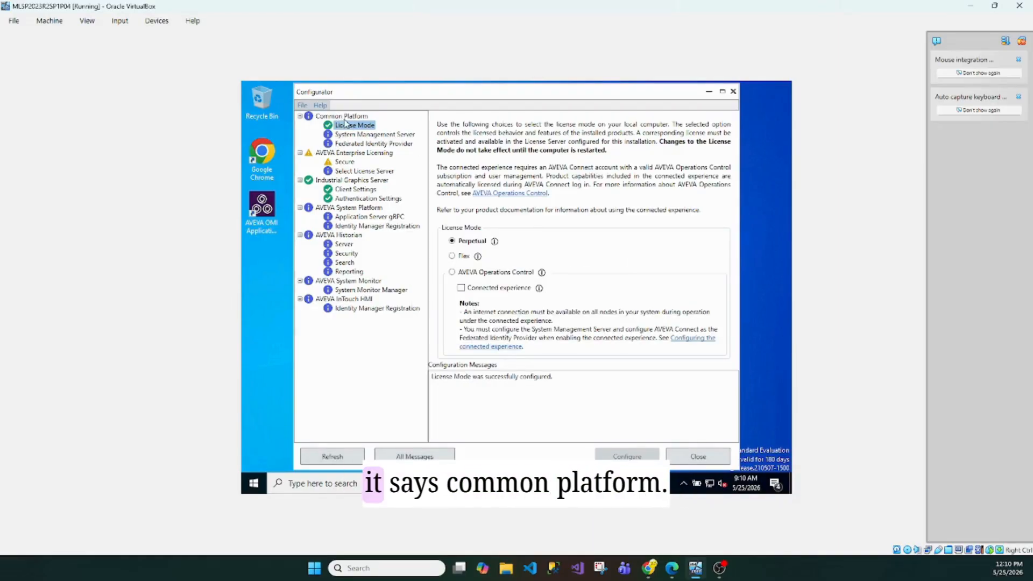
# Configure this machine as the System Management Server and confirm that it is the only one in the system
pyautogui.click(374, 136)
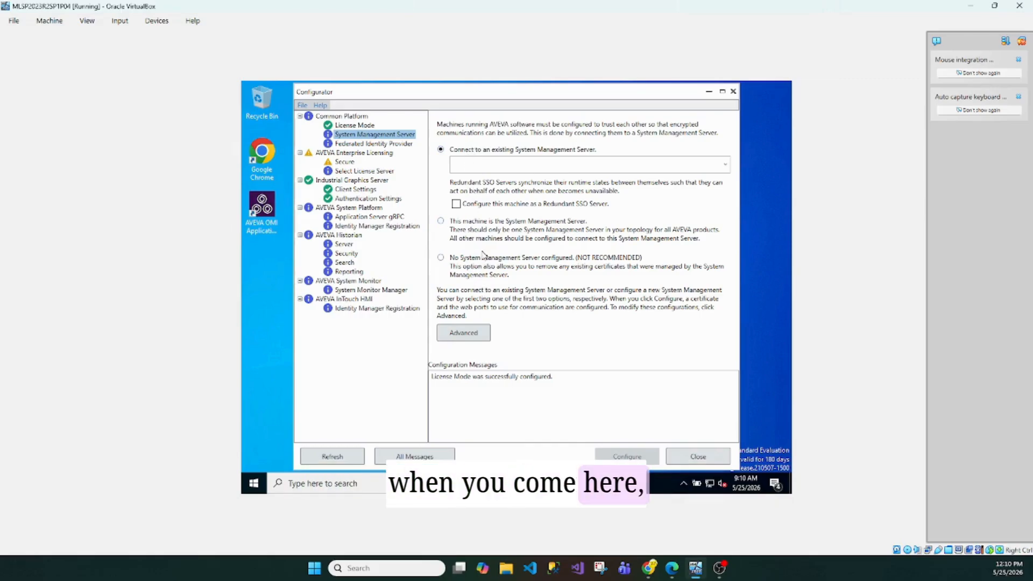
pyautogui.click(476, 225)
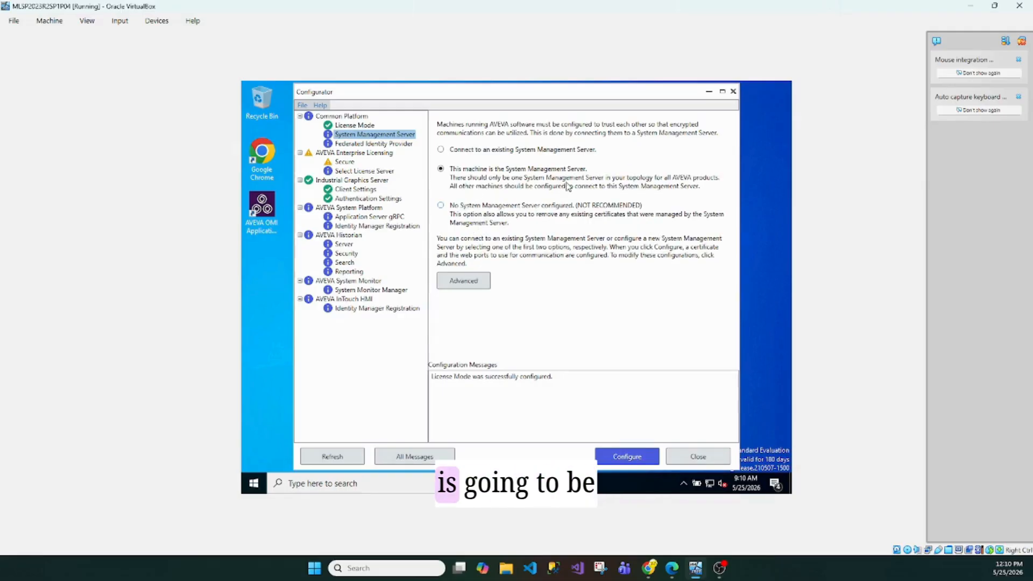
pyautogui.click(468, 220)
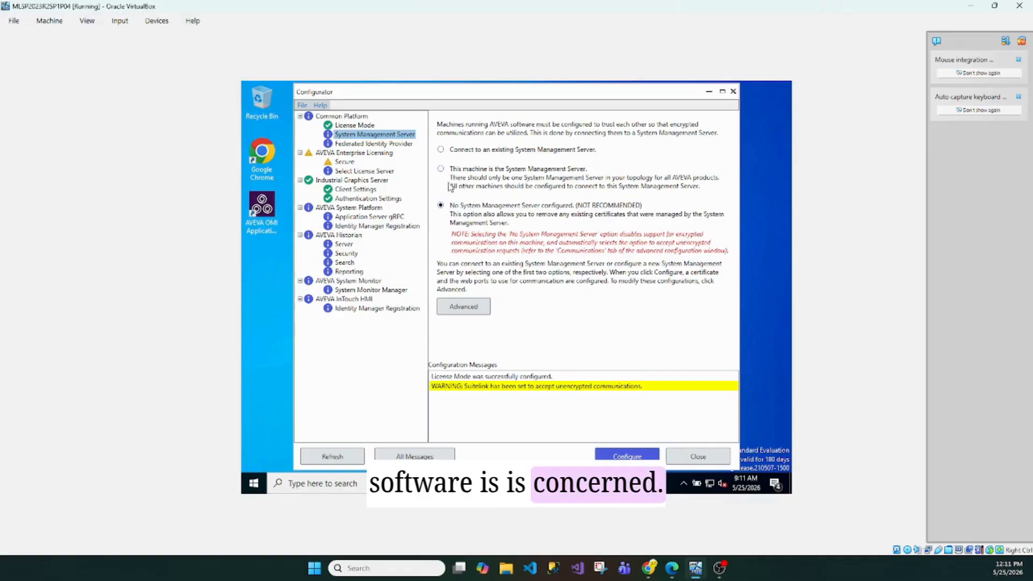
pyautogui.click(627, 456)
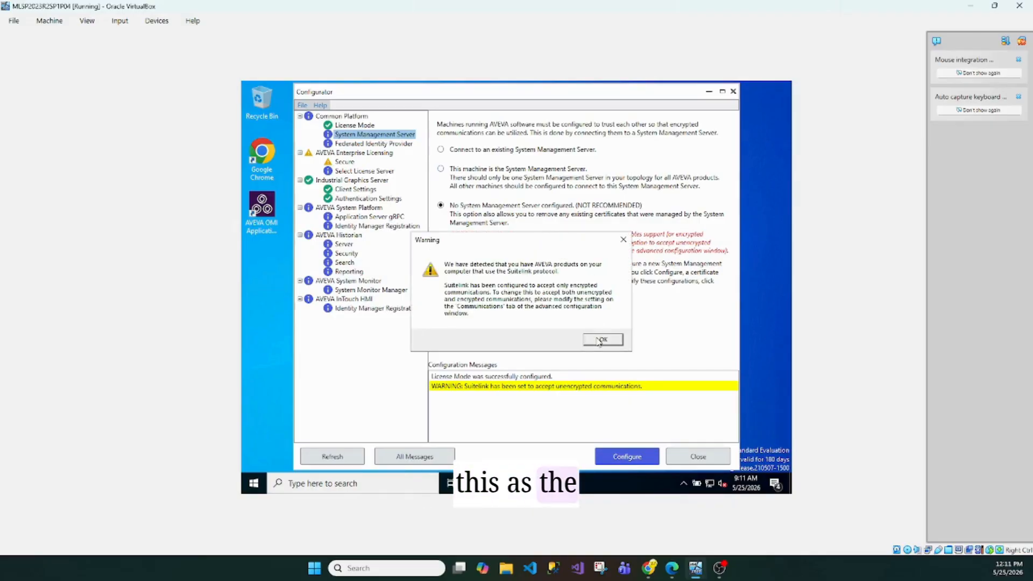
pyautogui.click(598, 345)
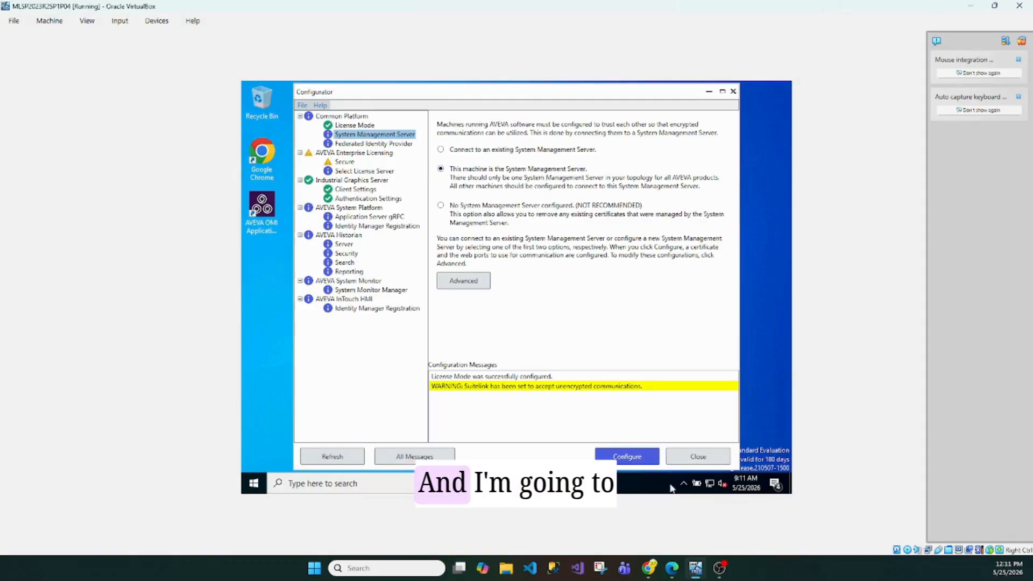
pyautogui.click(628, 456)
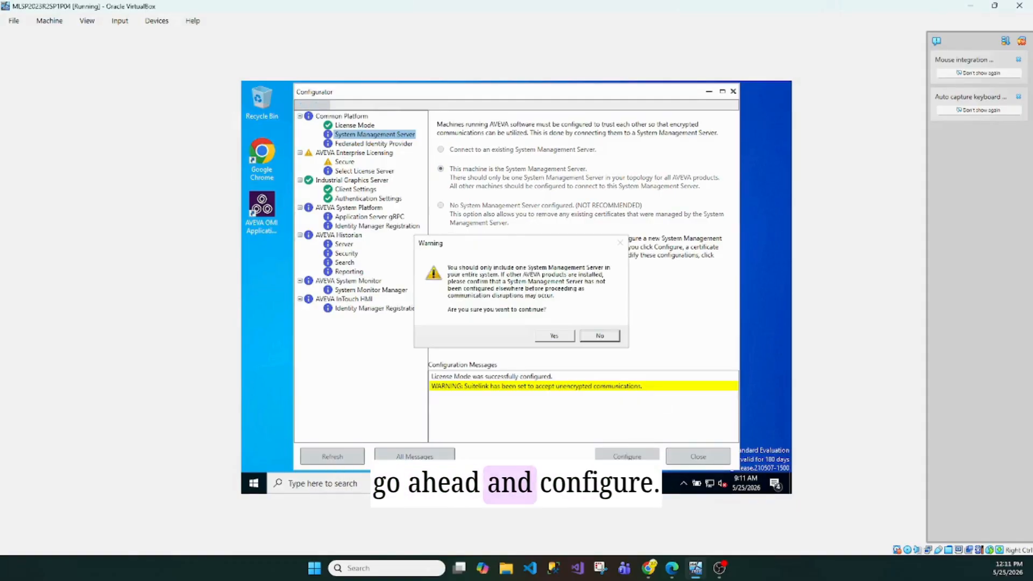
pyautogui.click(555, 336)
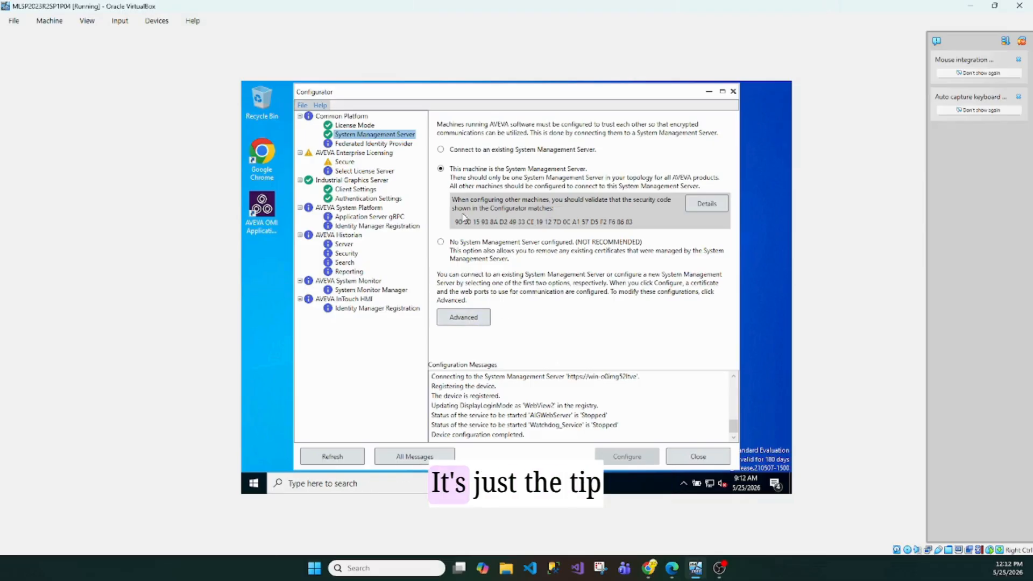
# Check the Federated Identity Provider set to None, and configure the AVEVA Enterprise License Server in secure mode
pyautogui.click(369, 143)
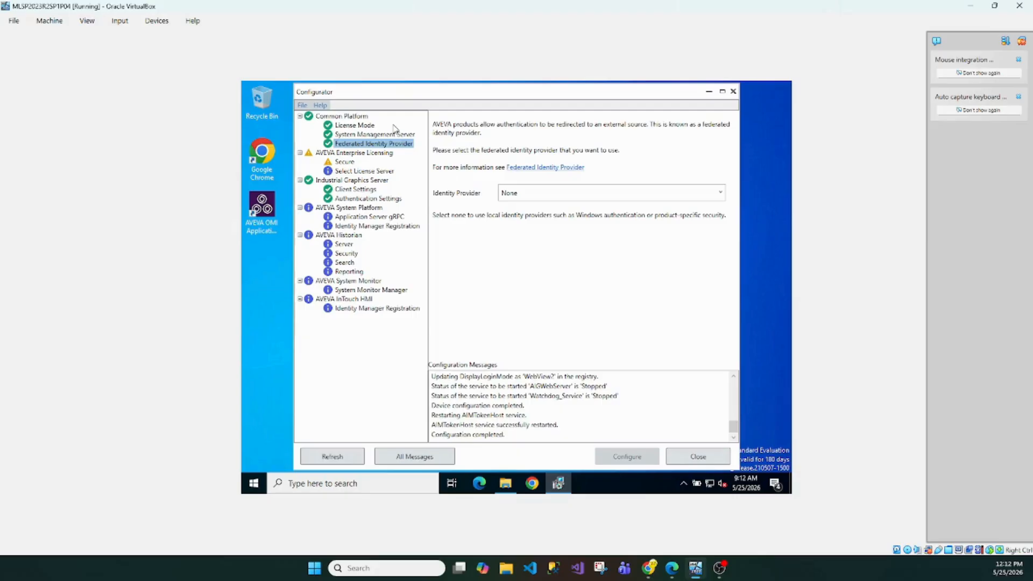
pyautogui.click(347, 164)
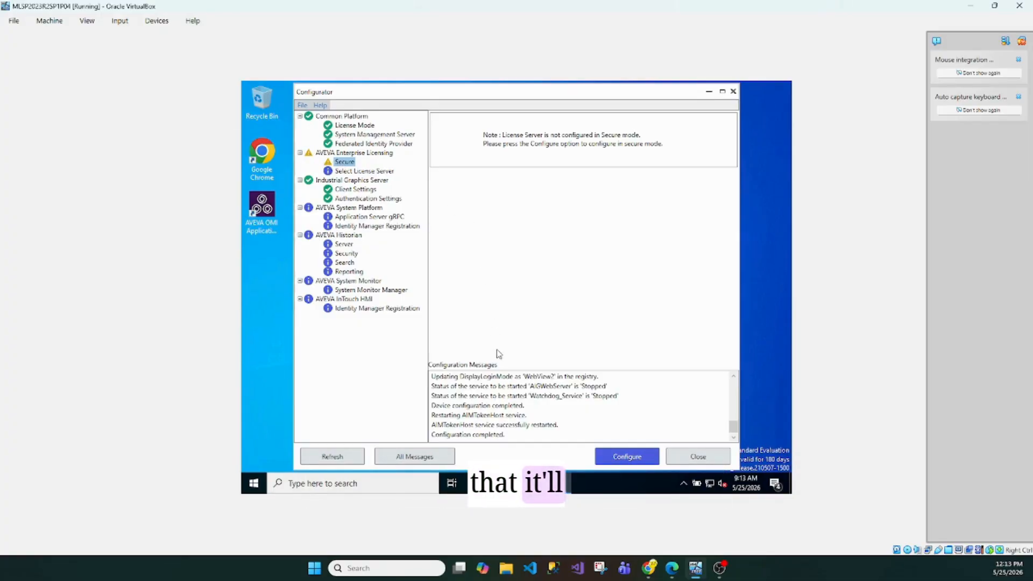
pyautogui.click(613, 458)
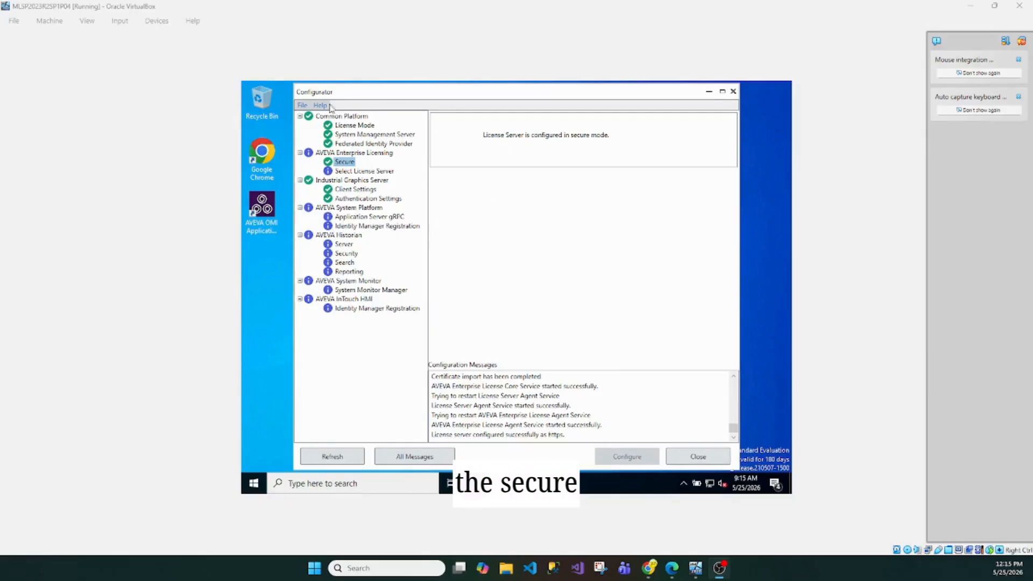
# Test the connection to the license server using the local machine as primary server and port 55559, and apply the license server configuration
pyautogui.click(345, 171)
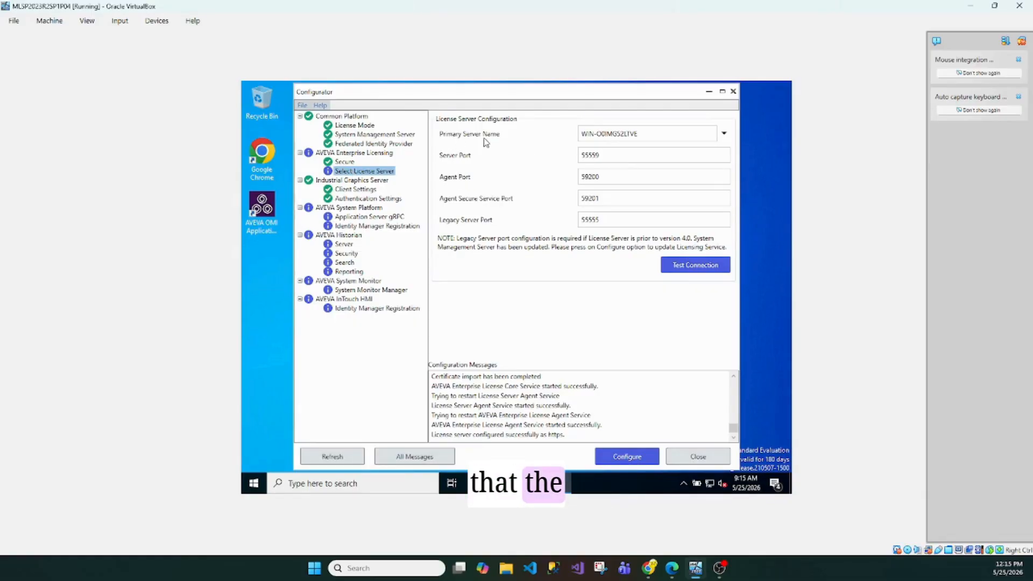
pyautogui.moveTo(643, 133); pyautogui.dragTo(567, 132)
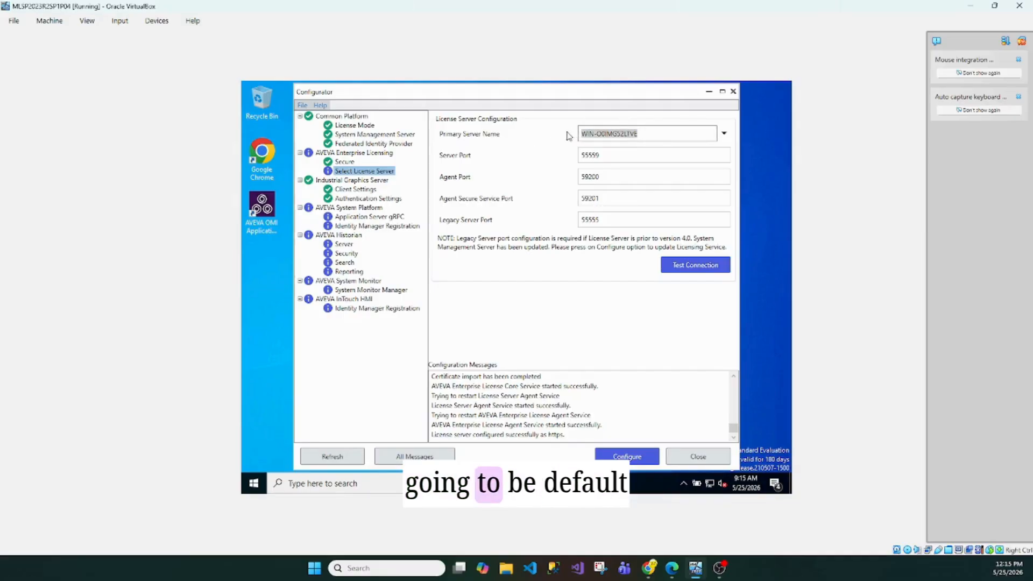
pyautogui.click(643, 134)
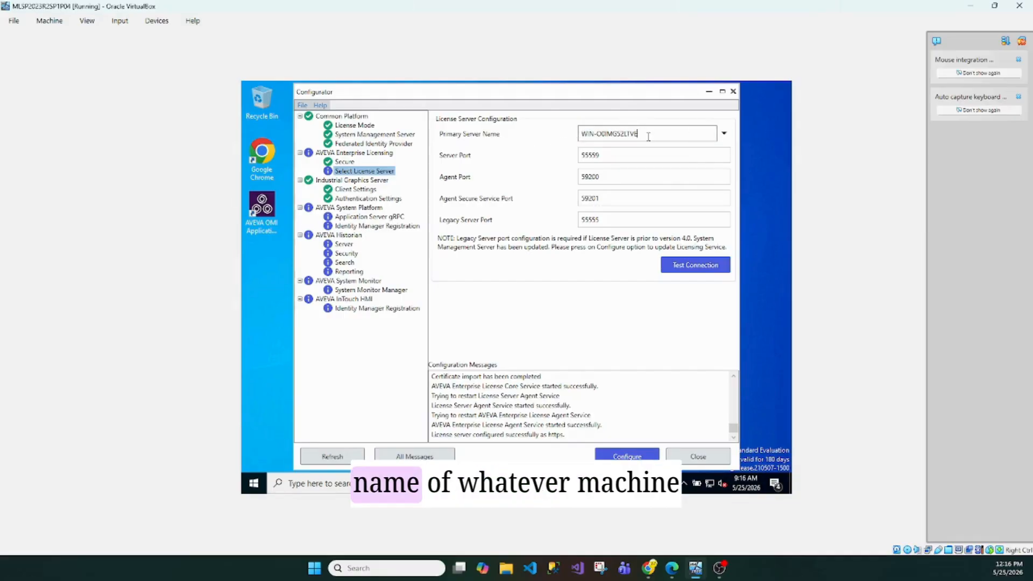
pyautogui.moveTo(644, 134); pyautogui.dragTo(560, 133)
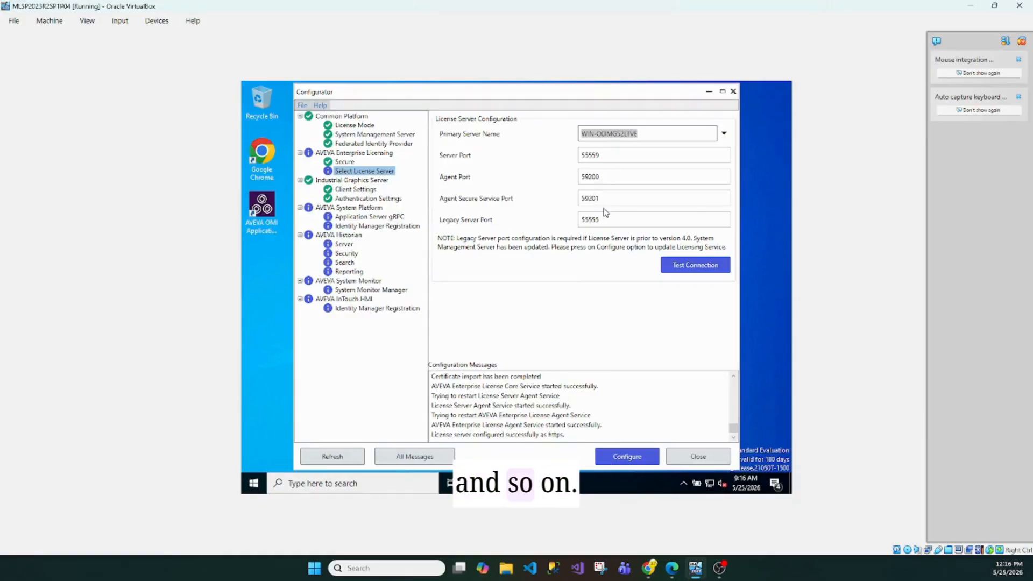
pyautogui.click(646, 135)
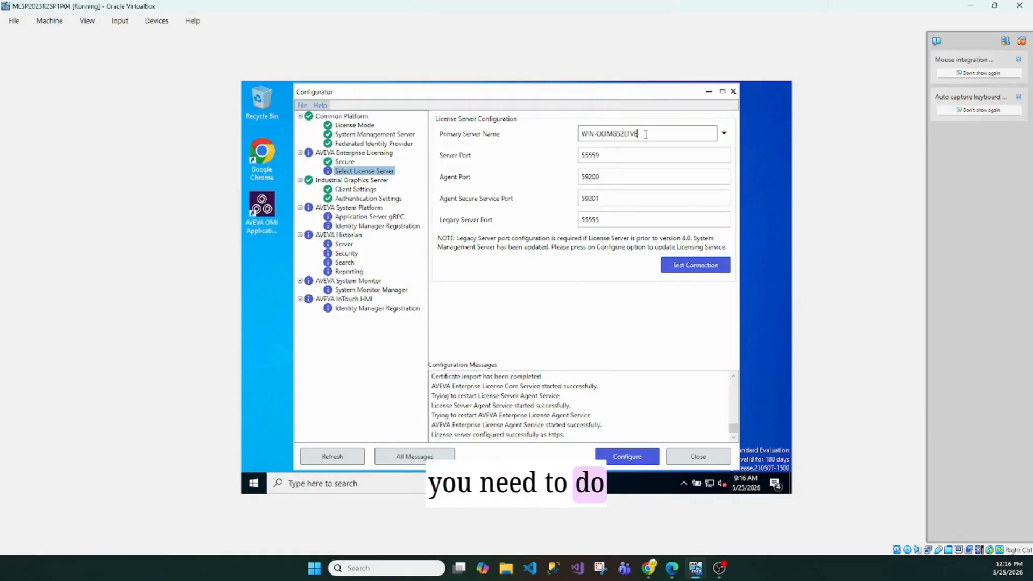
pyautogui.moveTo(655, 132); pyautogui.dragTo(578, 133)
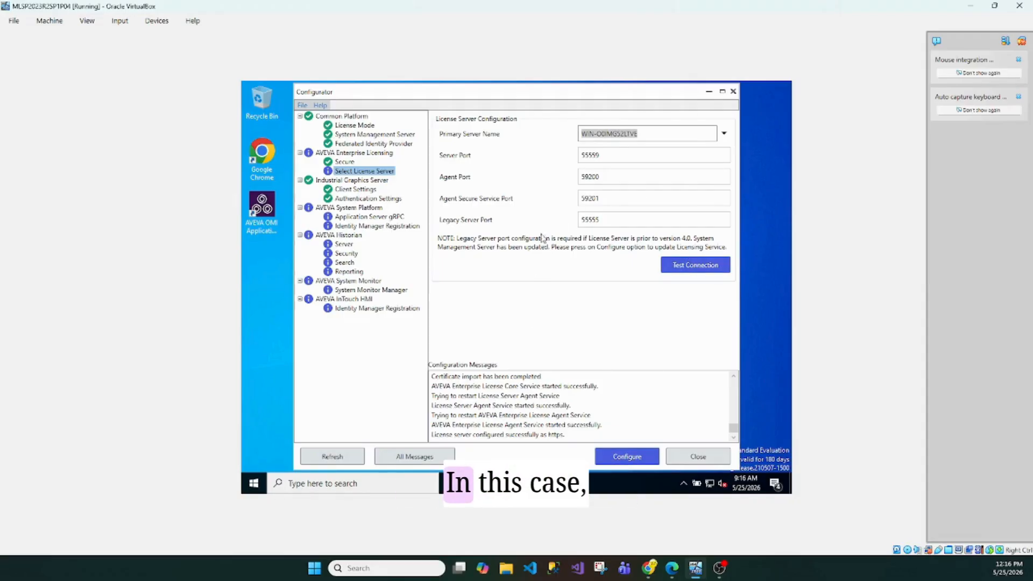
pyautogui.click(628, 140)
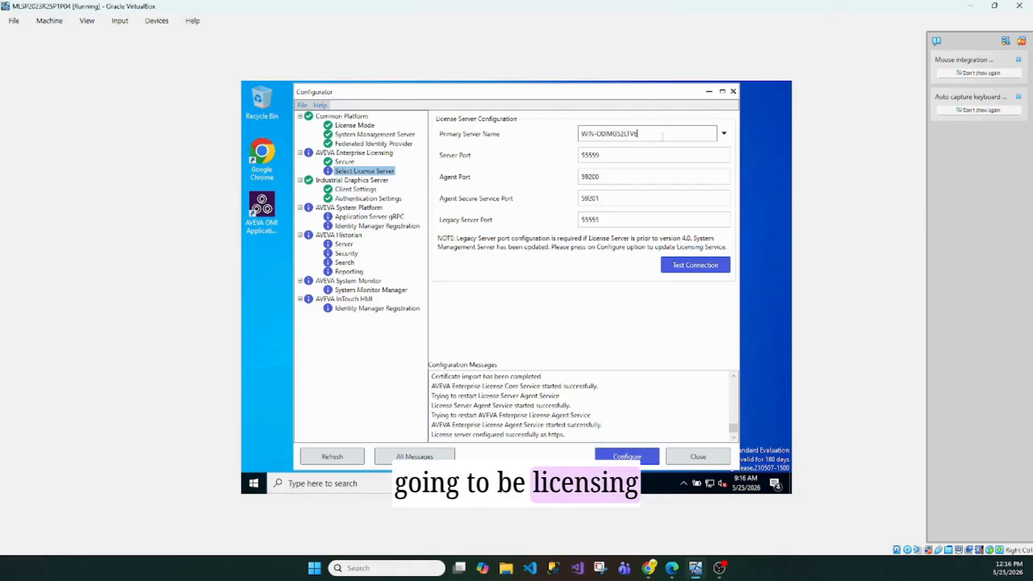
pyautogui.click(679, 271)
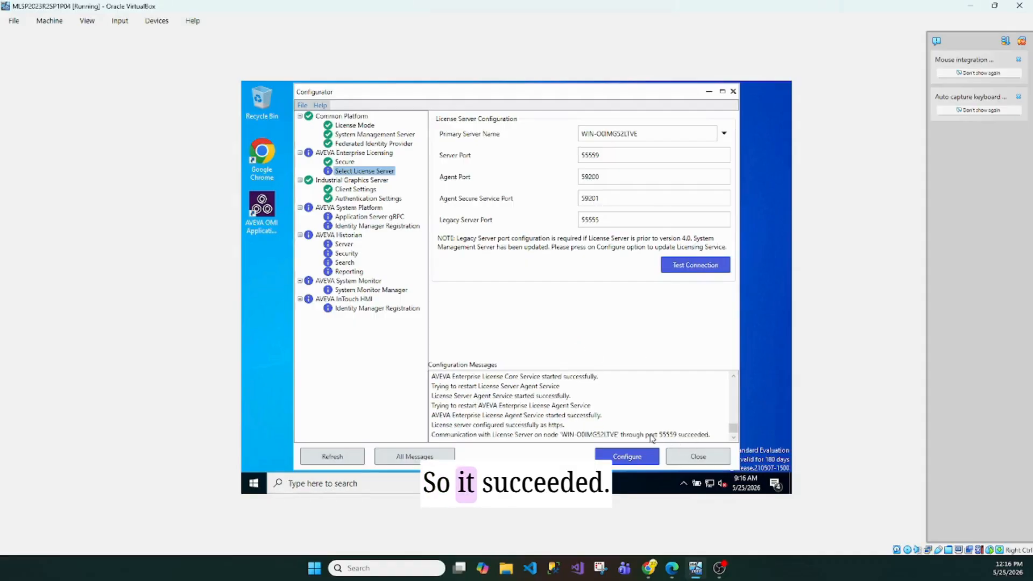
pyautogui.click(627, 458)
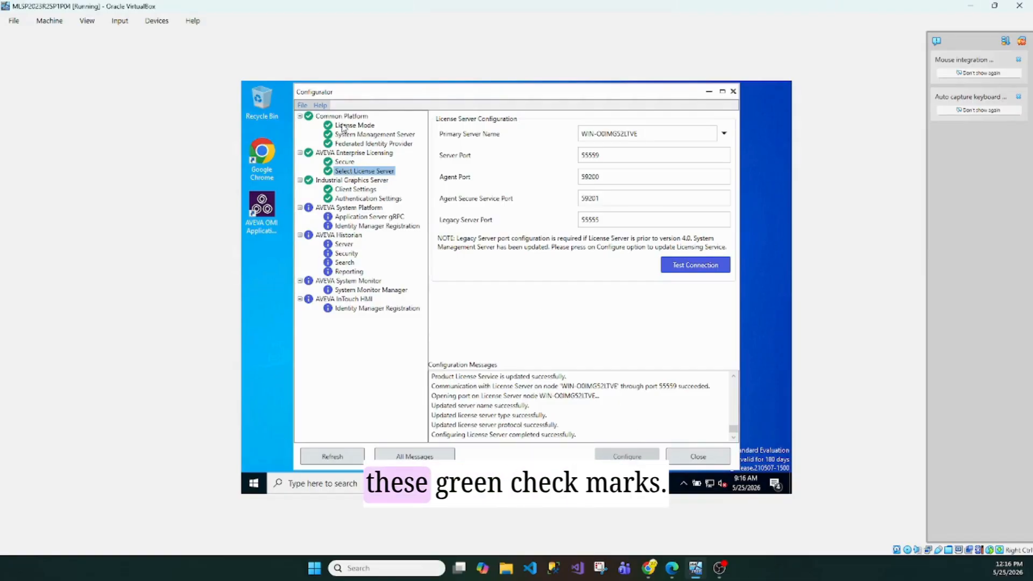
# Configure the Application Server gRPC service and register AVEVA System Platform with the Identity Manager
pyautogui.click(351, 217)
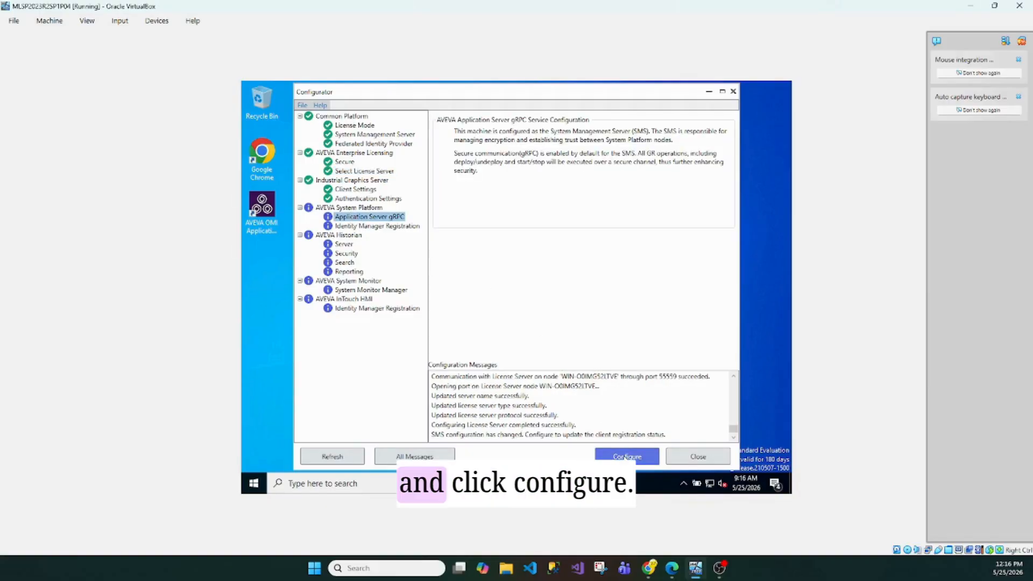
pyautogui.click(627, 457)
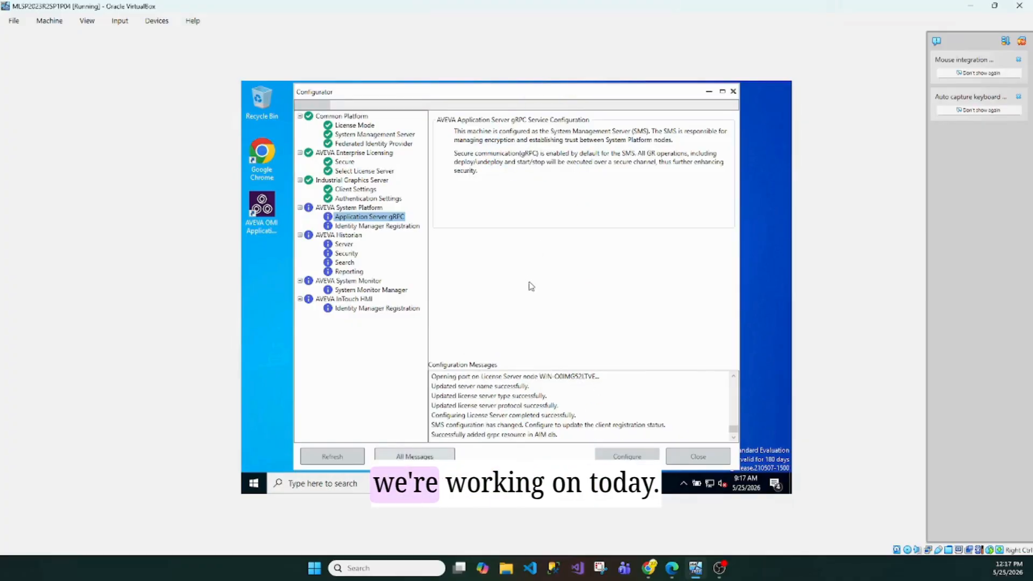
pyautogui.click(391, 228)
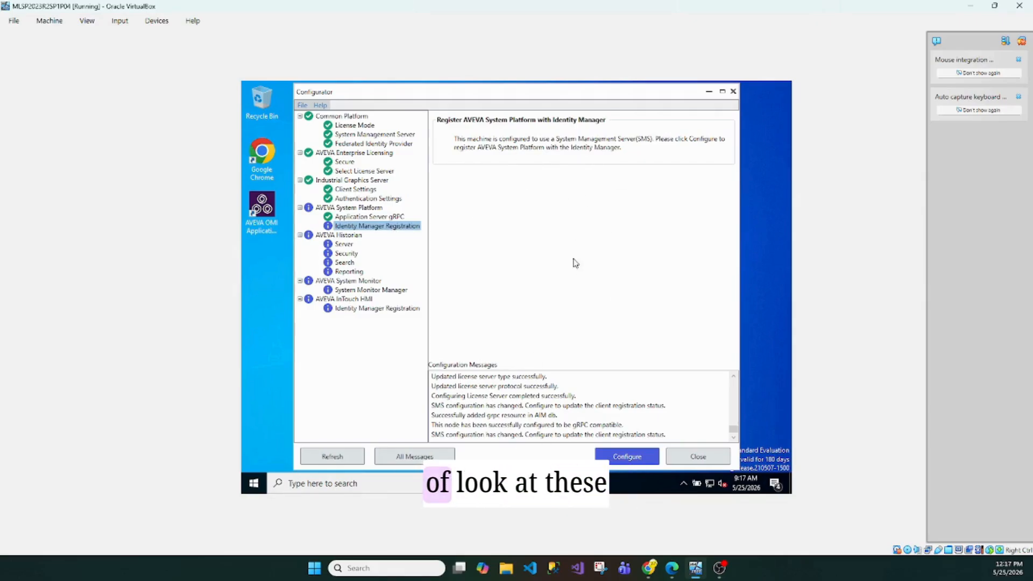
pyautogui.click(623, 455)
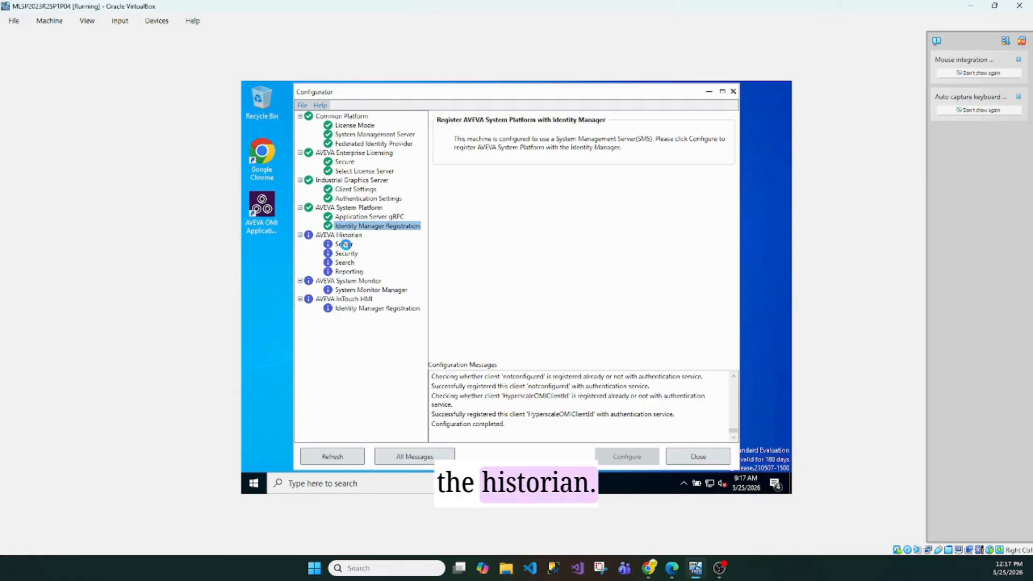
# Configure the AVEVA Historian server with high-speed alarm and event storage, and apply the Historian security settings with the listed users
pyautogui.click(347, 248)
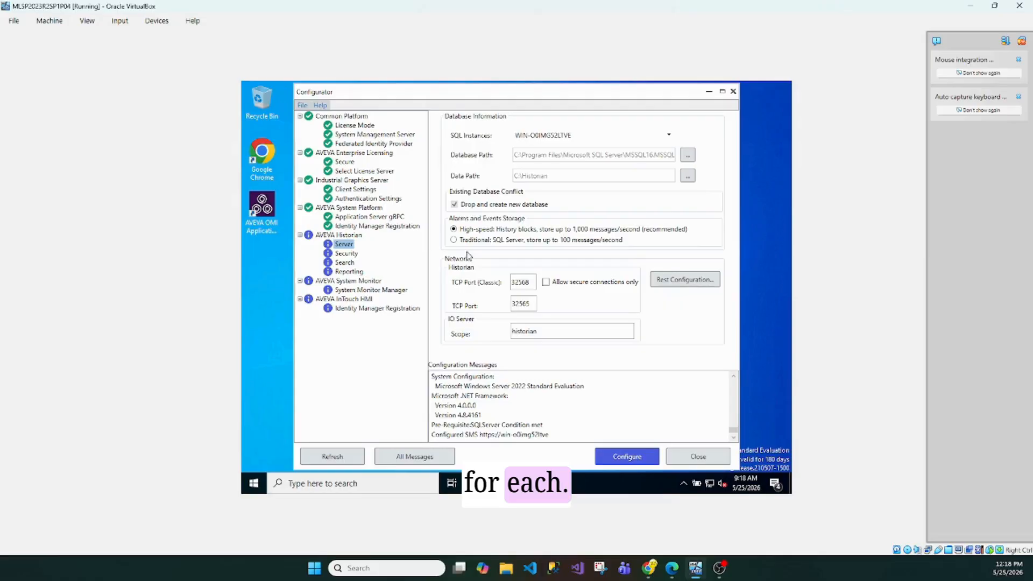
pyautogui.click(630, 456)
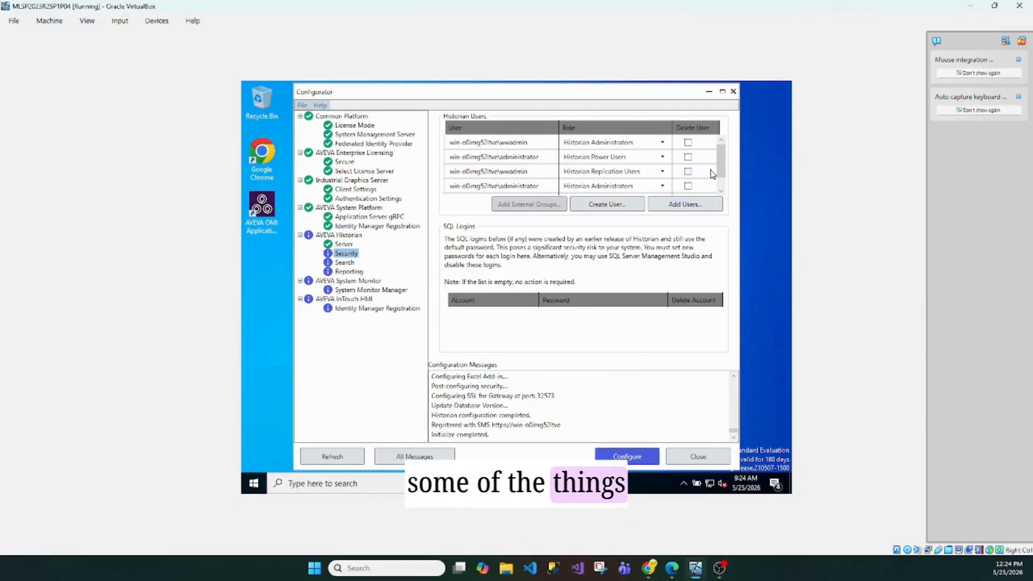
pyautogui.scroll(-1, 721, 168)
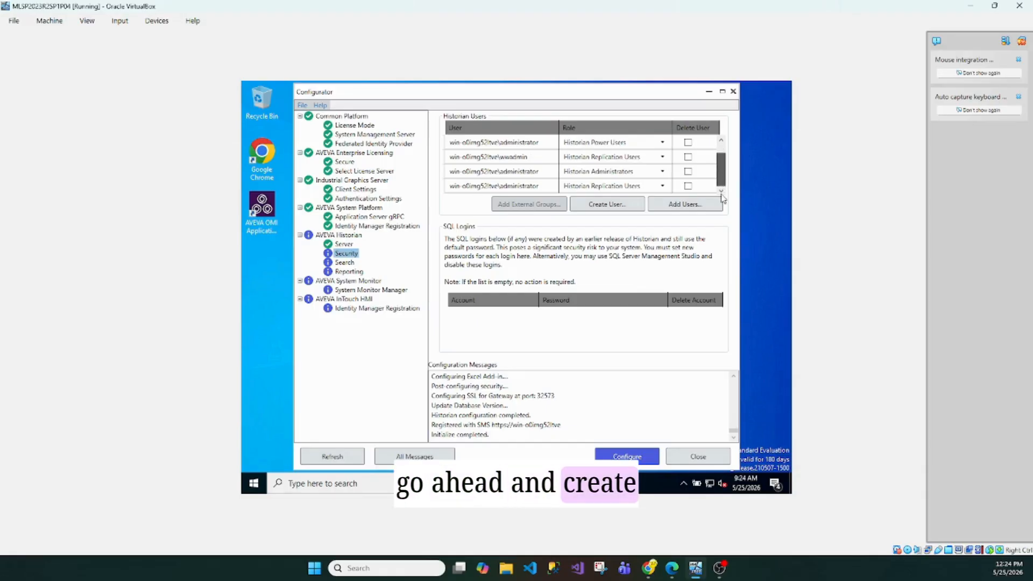
pyautogui.click(627, 457)
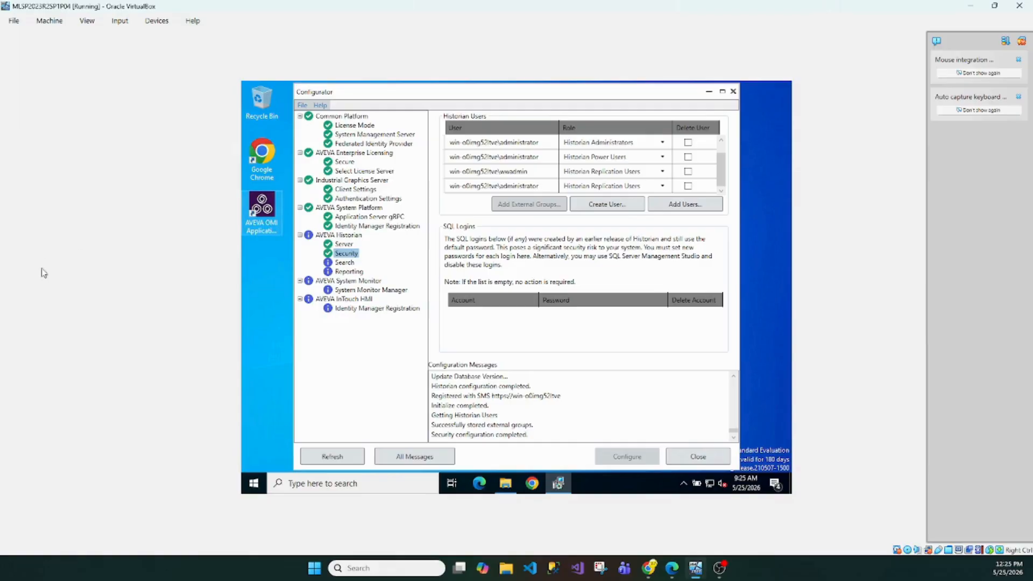
# Configure AVEVA Historian search with the default data and log paths and Reindex Search Documents enabled
pyautogui.click(345, 263)
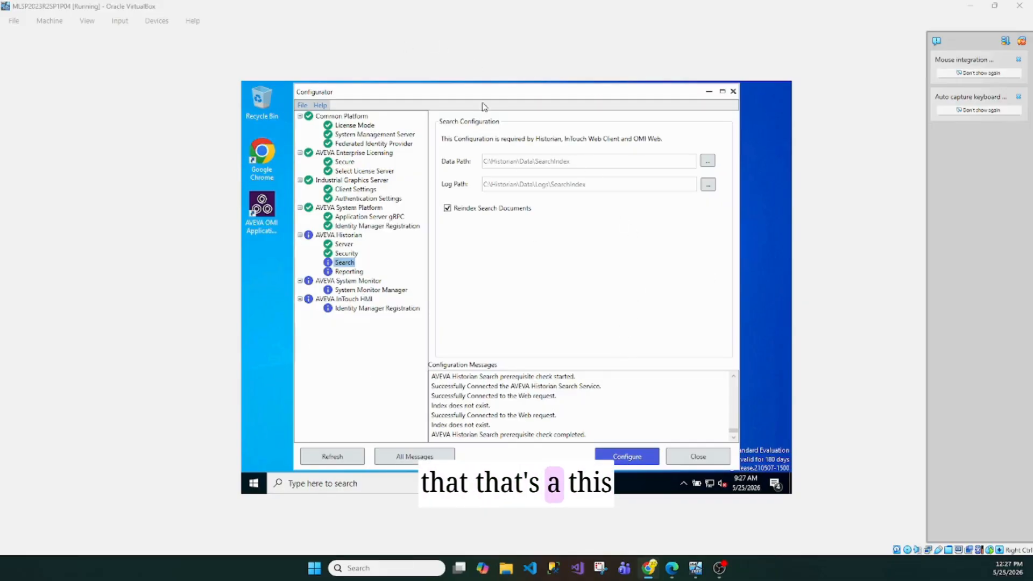
pyautogui.click(631, 456)
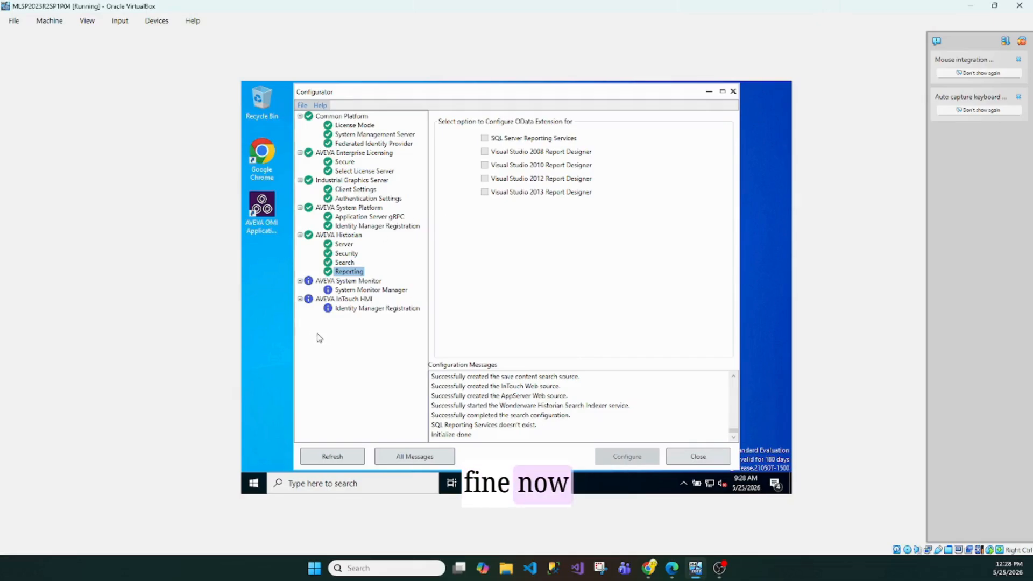
# View the System Monitor Manager settings, and register AVEVA InTouch HMI with the Identity Manager
pyautogui.click(378, 291)
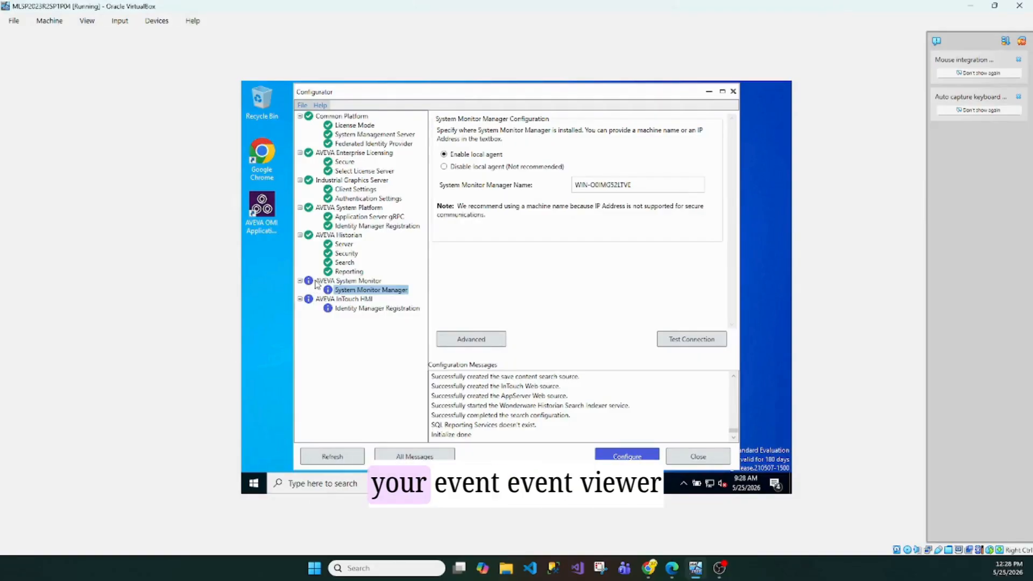
pyautogui.click(352, 310)
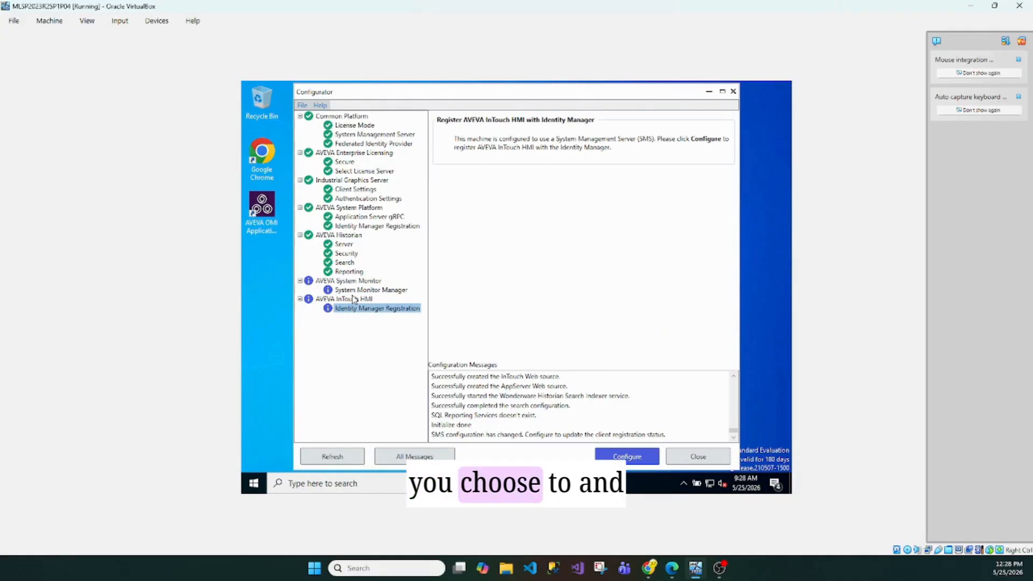
pyautogui.click(629, 458)
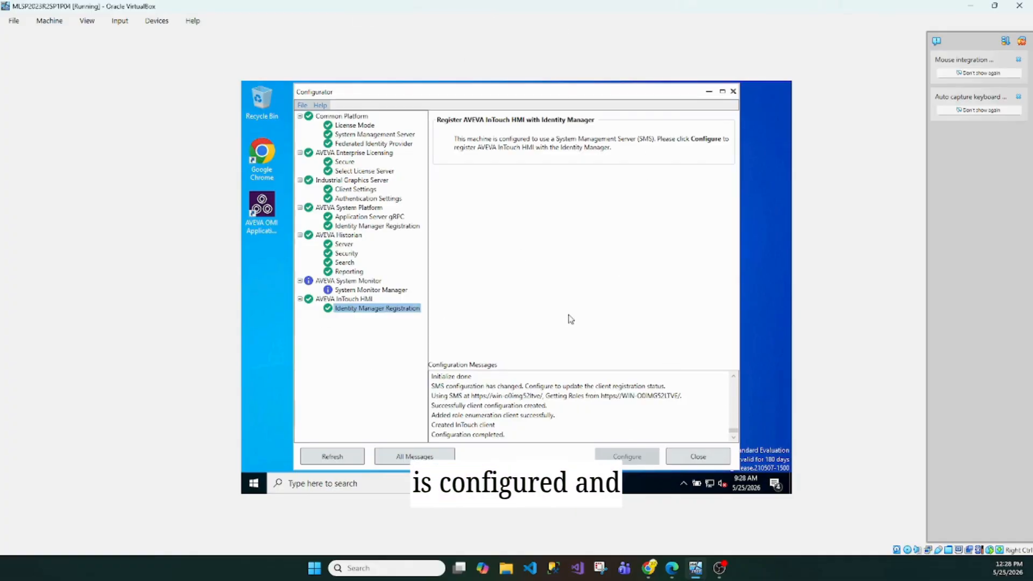
# Exit the Configurator despite the incomplete configuration and restart the computer to finish the installation
pyautogui.click(699, 455)
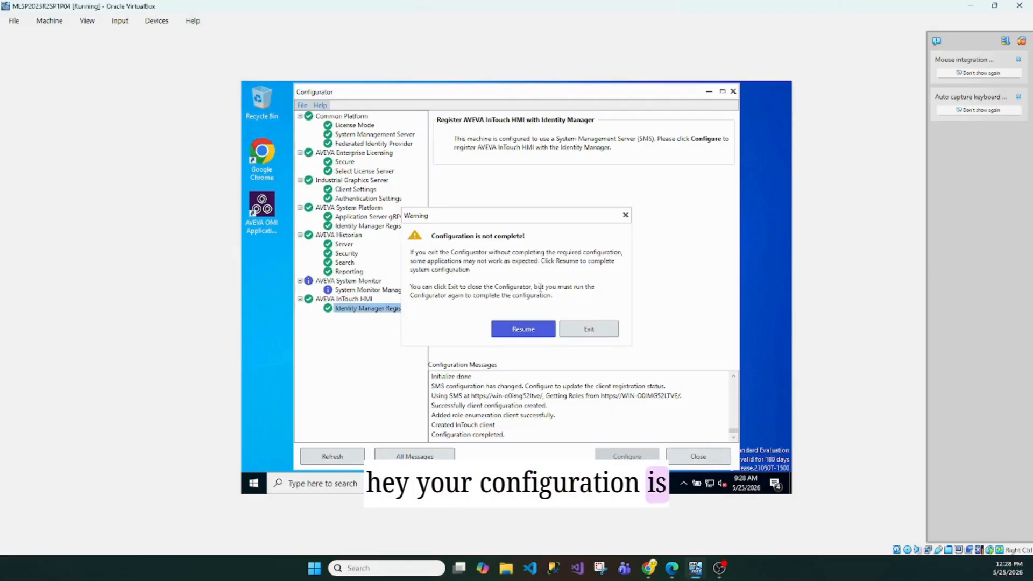
pyautogui.click(596, 330)
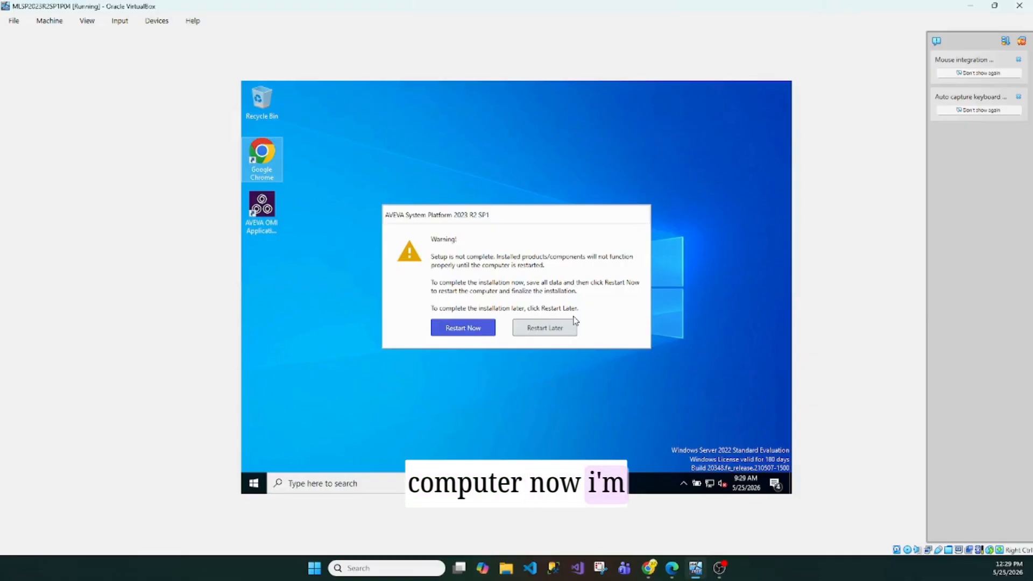
pyautogui.click(469, 323)
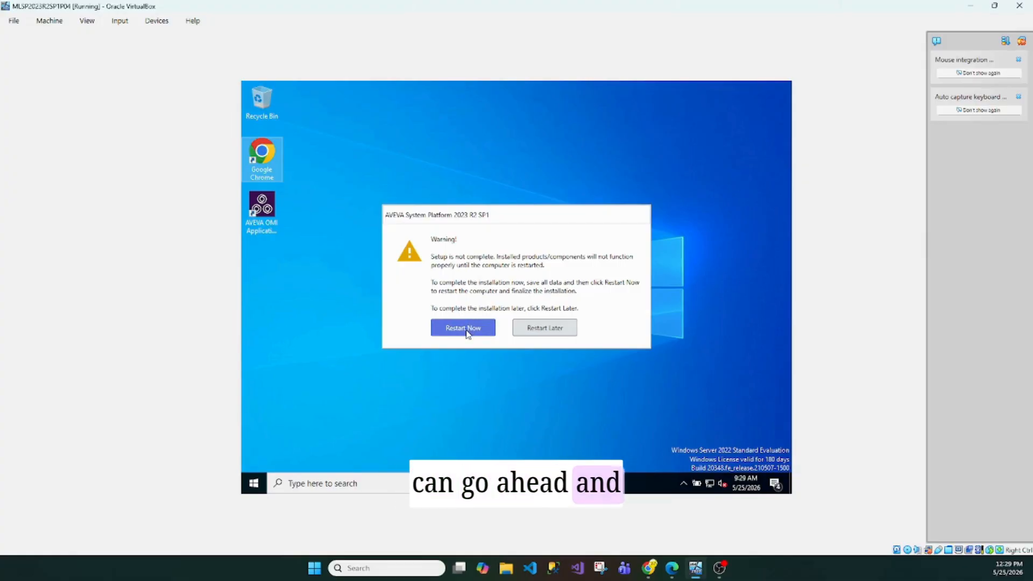